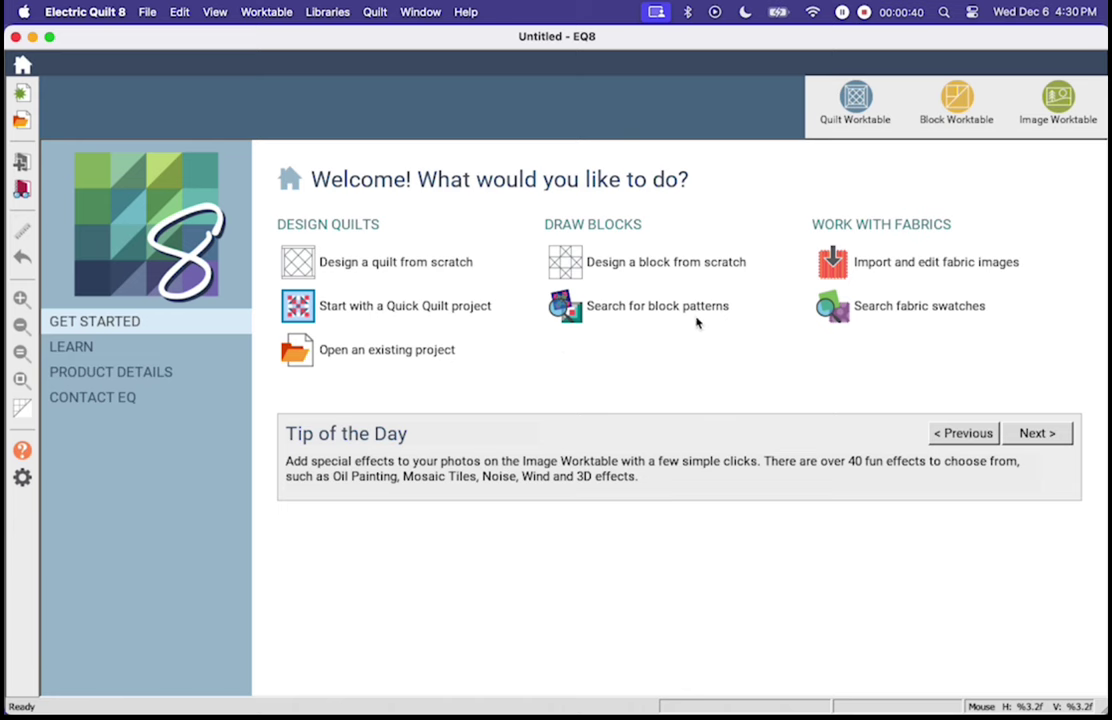
- Open the block pattern search and collapse 01 Classic Pieced so all ten EQ8 library categories show
{"action": "left_click", "coordinate": [660, 305]}
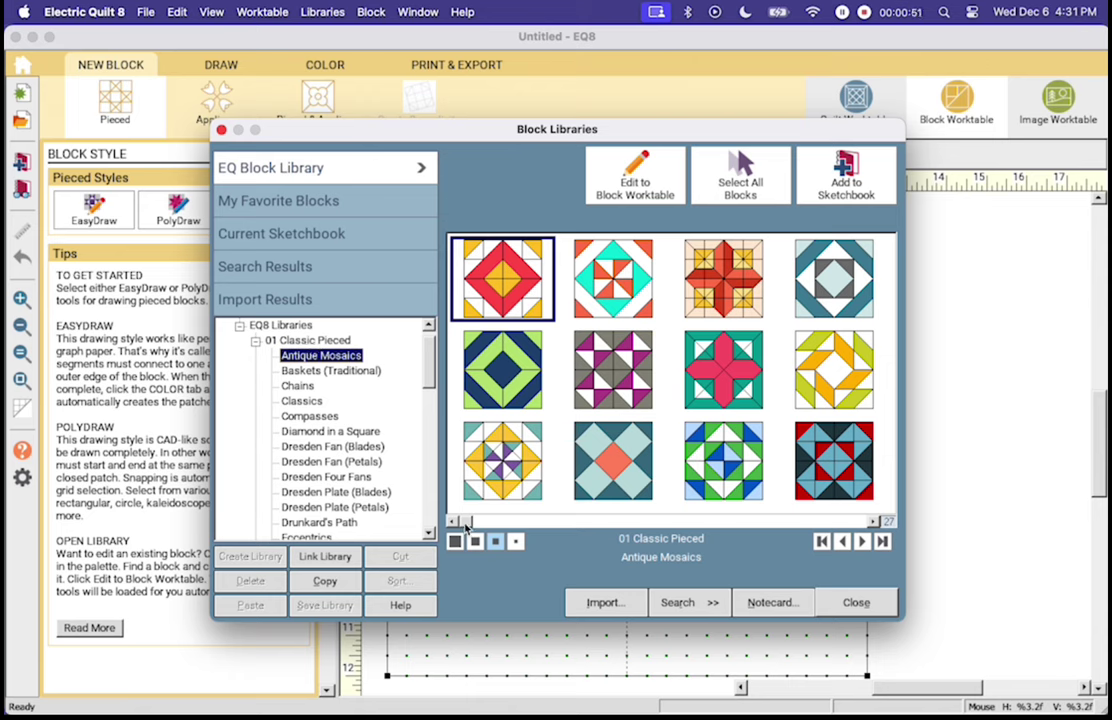
{"action": "left_click", "coordinate": [464, 525]}
{"action": "mouse_move", "coordinate": [464, 525]}
{"action": "left_mouse_down"}
{"action": "mouse_move", "coordinate": [552, 528]}
{"action": "mouse_move", "coordinate": [464, 521]}
{"action": "left_mouse_up"}
{"action": "left_click", "coordinate": [255, 341]}
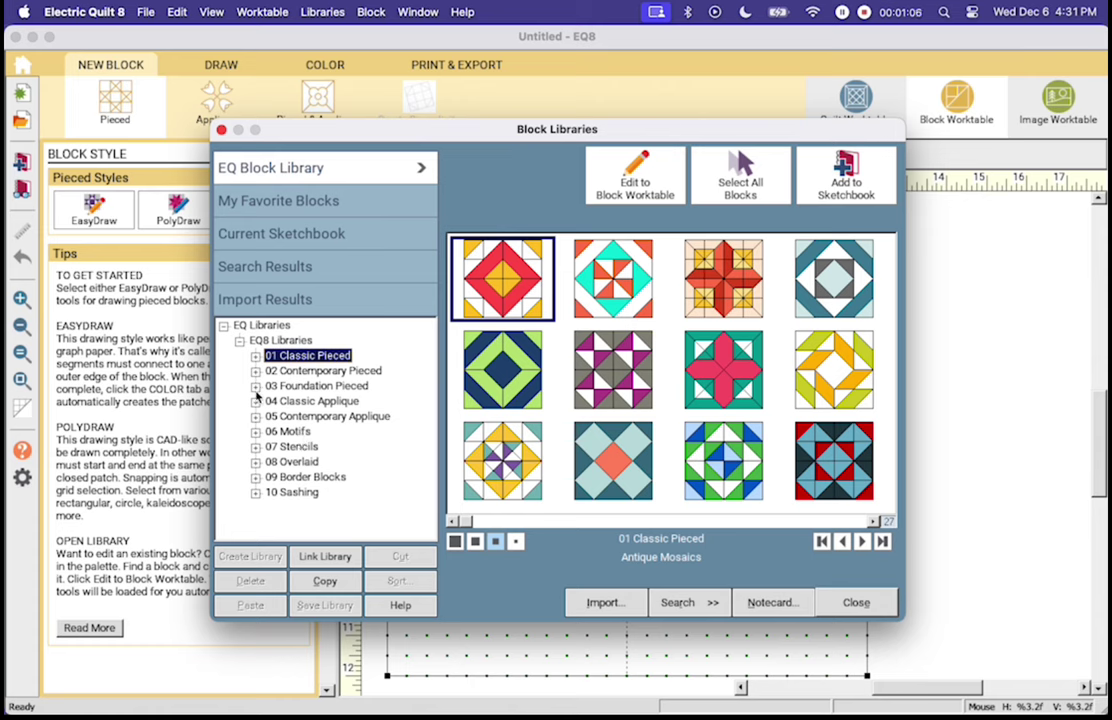
- Expand 03 Foundation Pieced, choose Holidays - Other, and scroll to the 6 Point Star
{"action": "left_click", "coordinate": [255, 386]}
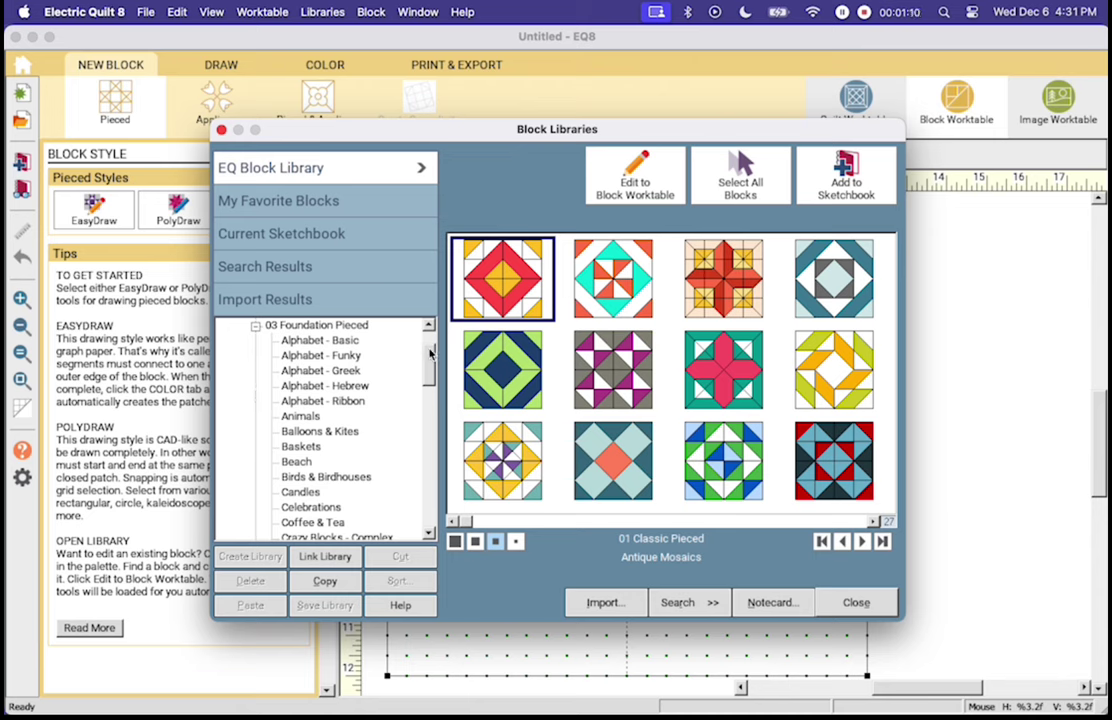
{"action": "left_click_drag", "start_coordinate": [424, 349], "coordinate": [428, 395]}
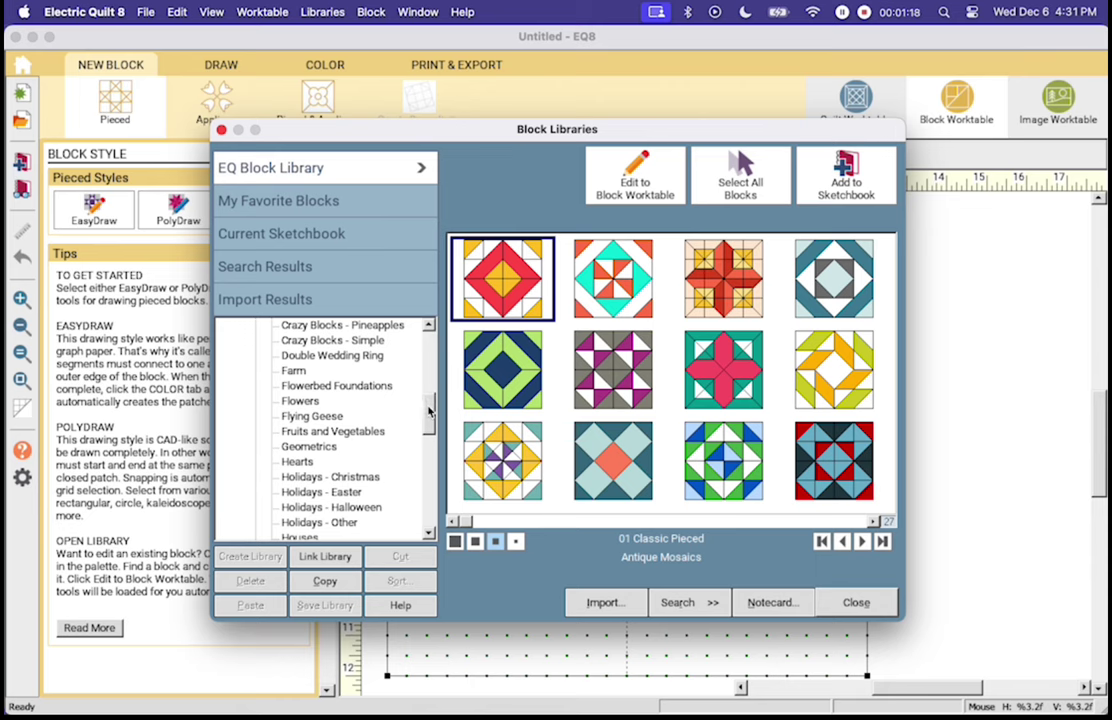
{"action": "left_click", "coordinate": [339, 479]}
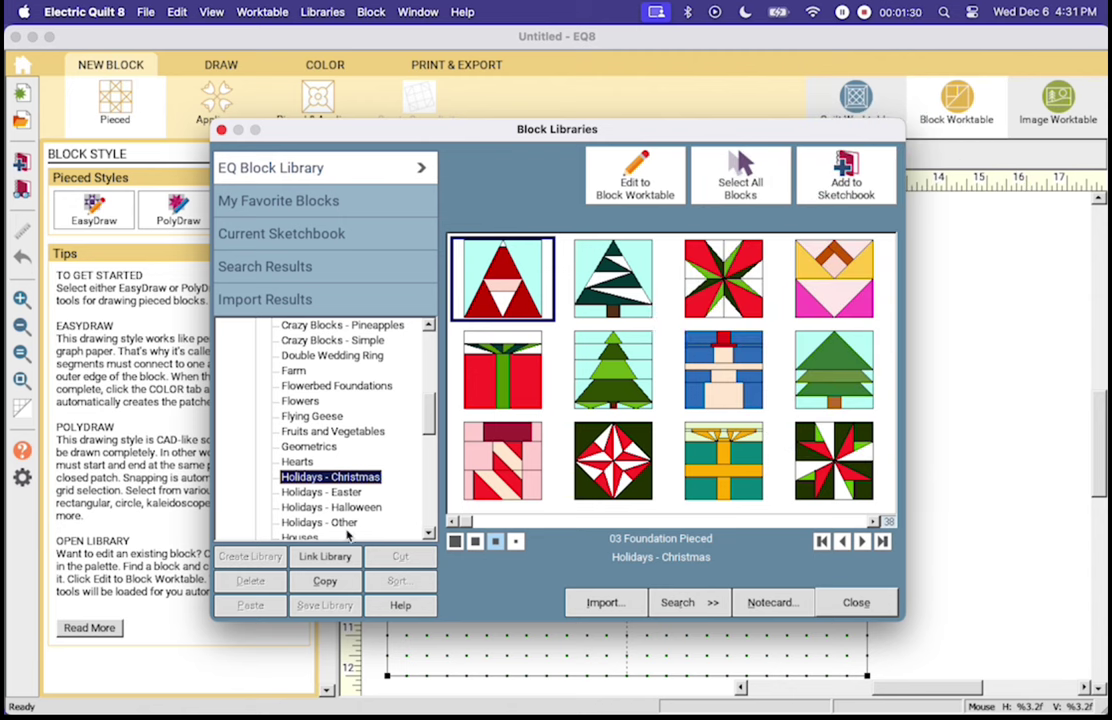
{"action": "left_click", "coordinate": [338, 523]}
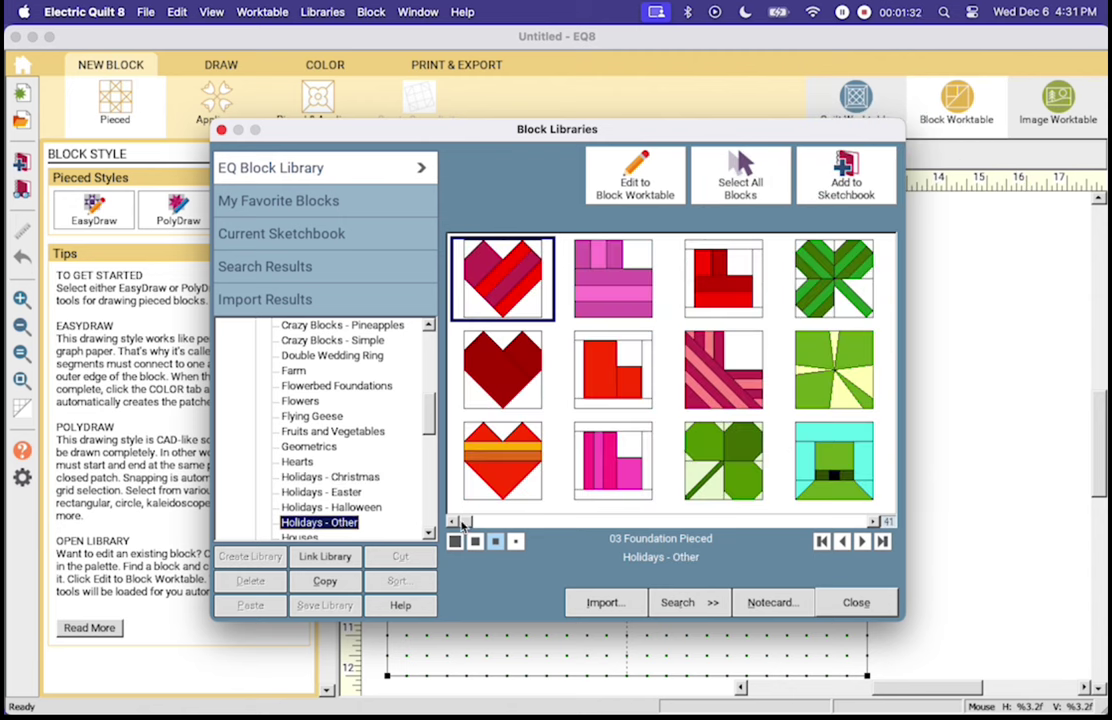
{"action": "left_click_drag", "start_coordinate": [464, 521], "coordinate": [564, 522]}
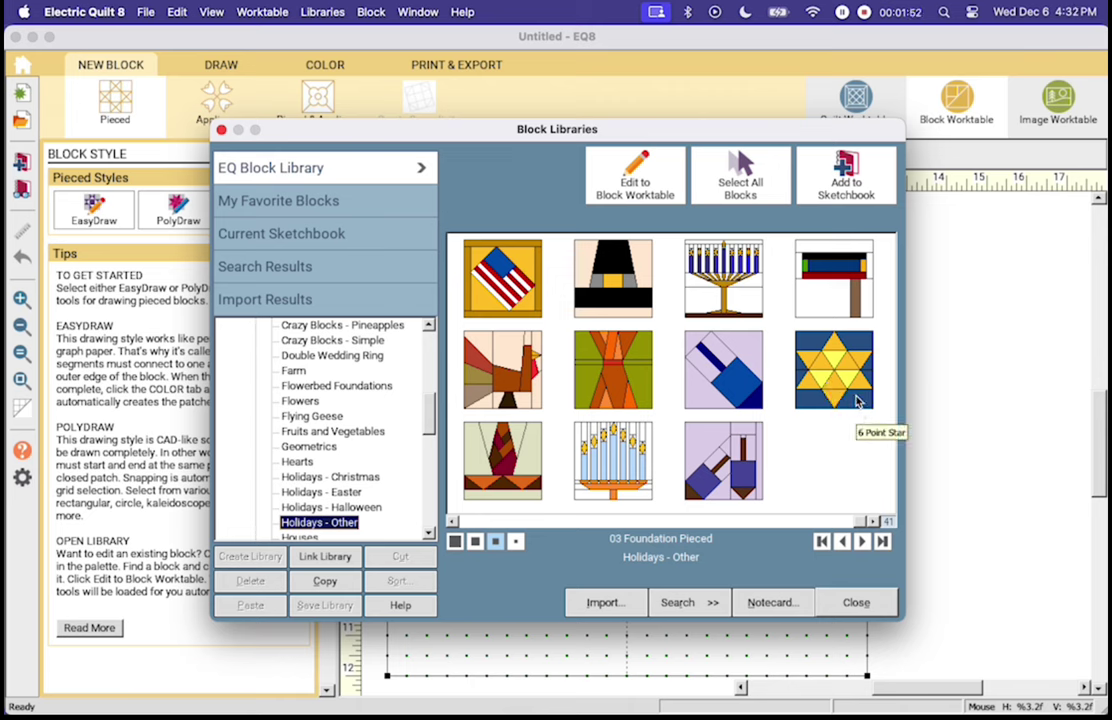
- Send the 6 Point Star block to the Block Worktable as a 6 x 6 inch EasyDraw block
{"action": "double_click", "coordinate": [848, 392]}
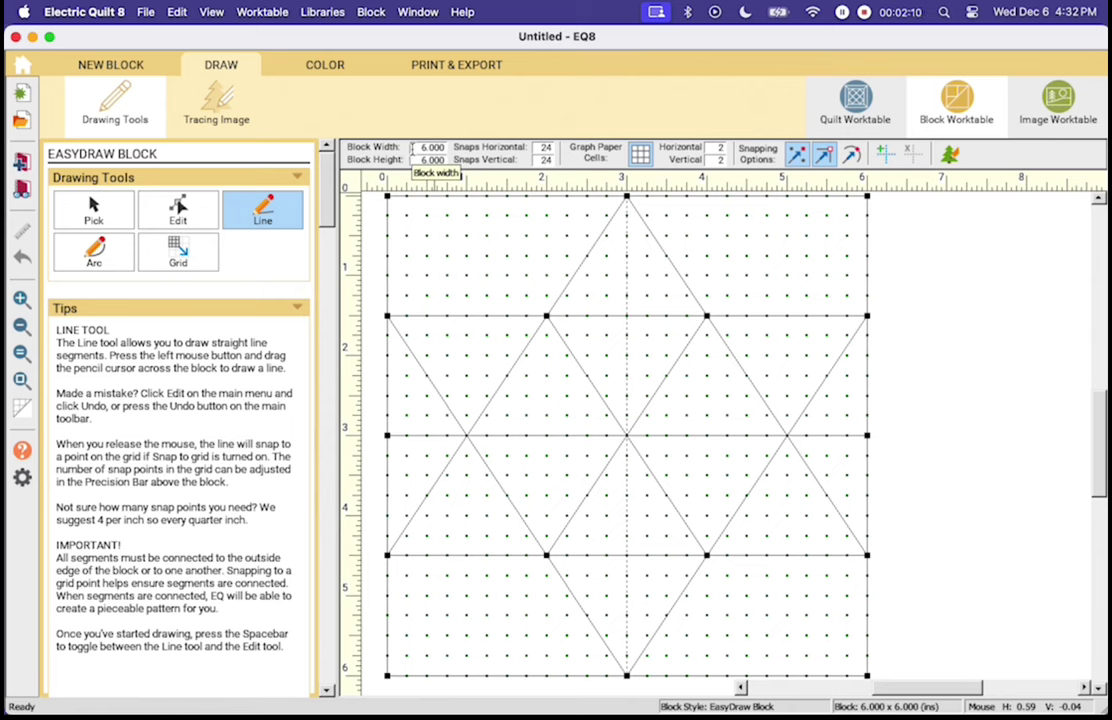
- Set the star block's width and height to 3.000 inches each
{"action": "left_click_drag", "start_coordinate": [414, 147], "coordinate": [443, 147]}
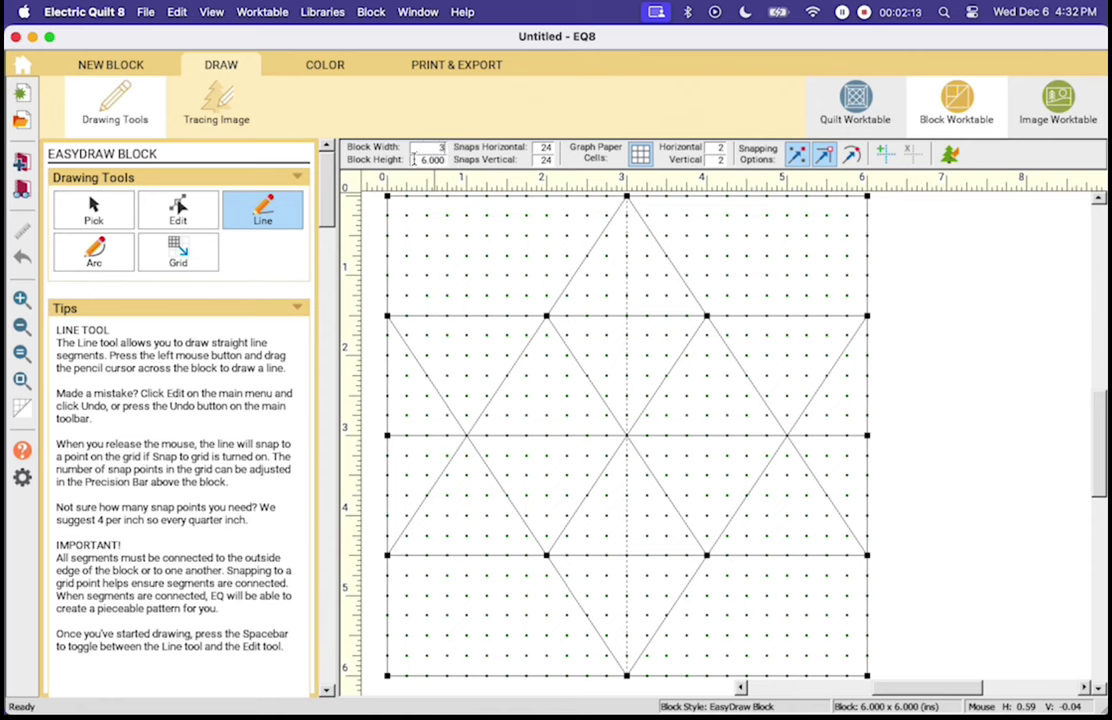
{"action": "type", "text": "3"}
{"action": "key", "text": "Return"}
{"action": "left_click_drag", "start_coordinate": [414, 160], "coordinate": [444, 160]}
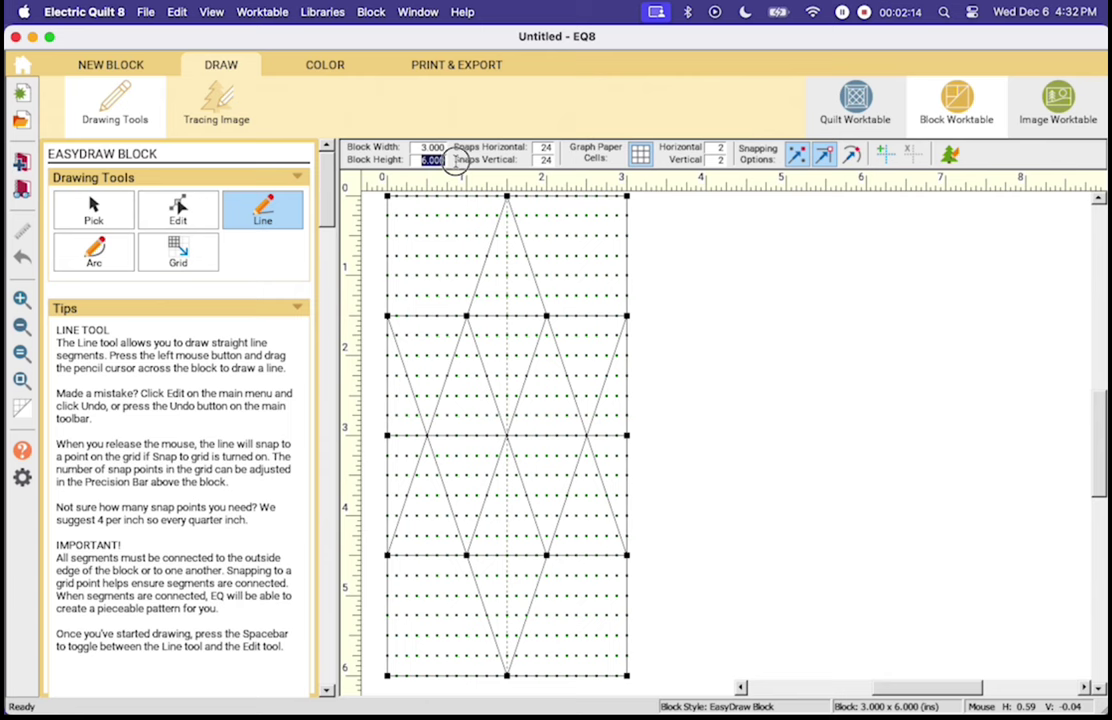
{"action": "type", "text": "3"}
{"action": "key", "text": "Tab"}
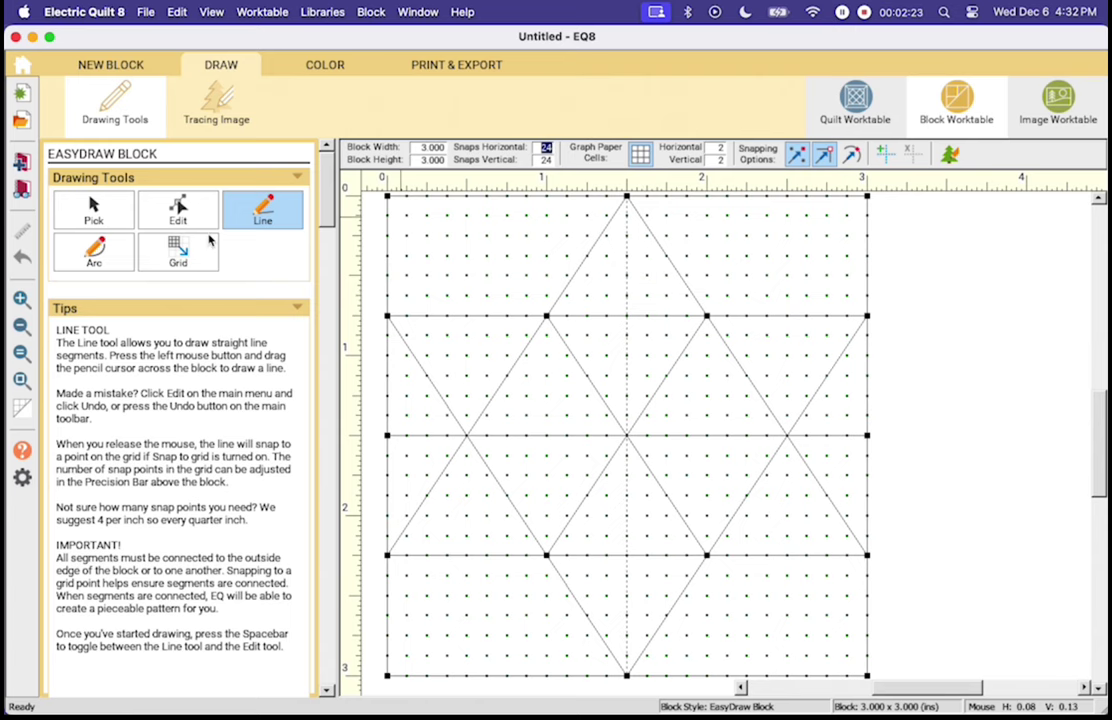
- Select the two crossing centre diagonals and the middle horizontal line of the star for deletion
{"action": "left_click", "coordinate": [184, 204]}
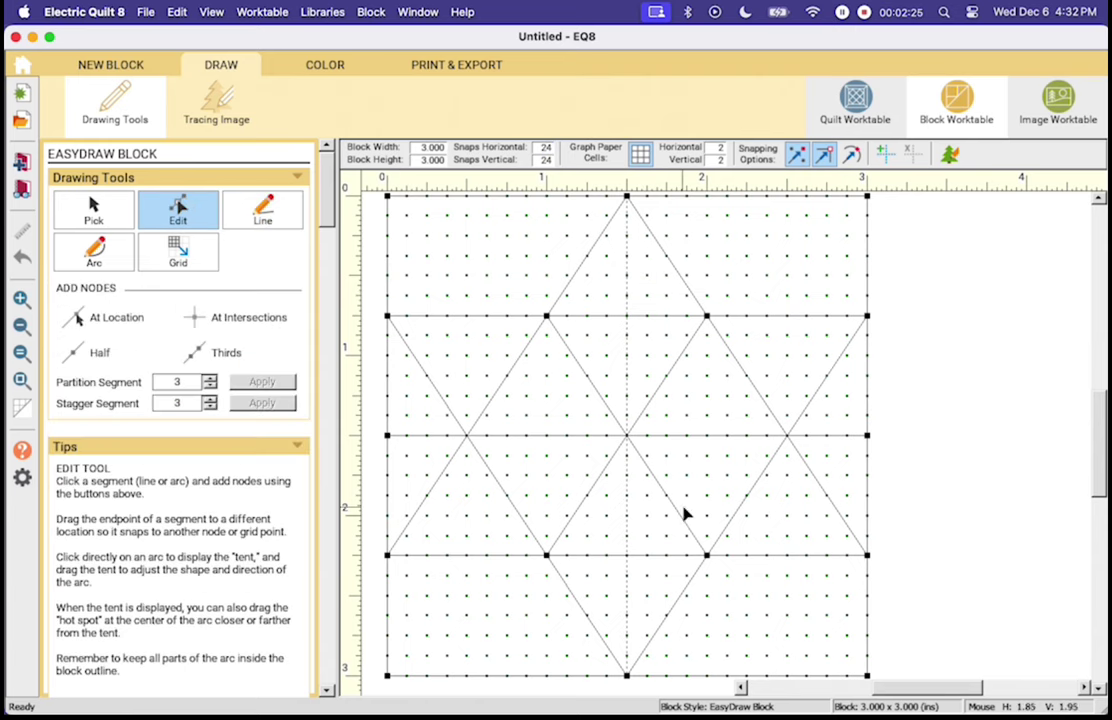
{"action": "left_click", "coordinate": [617, 427]}
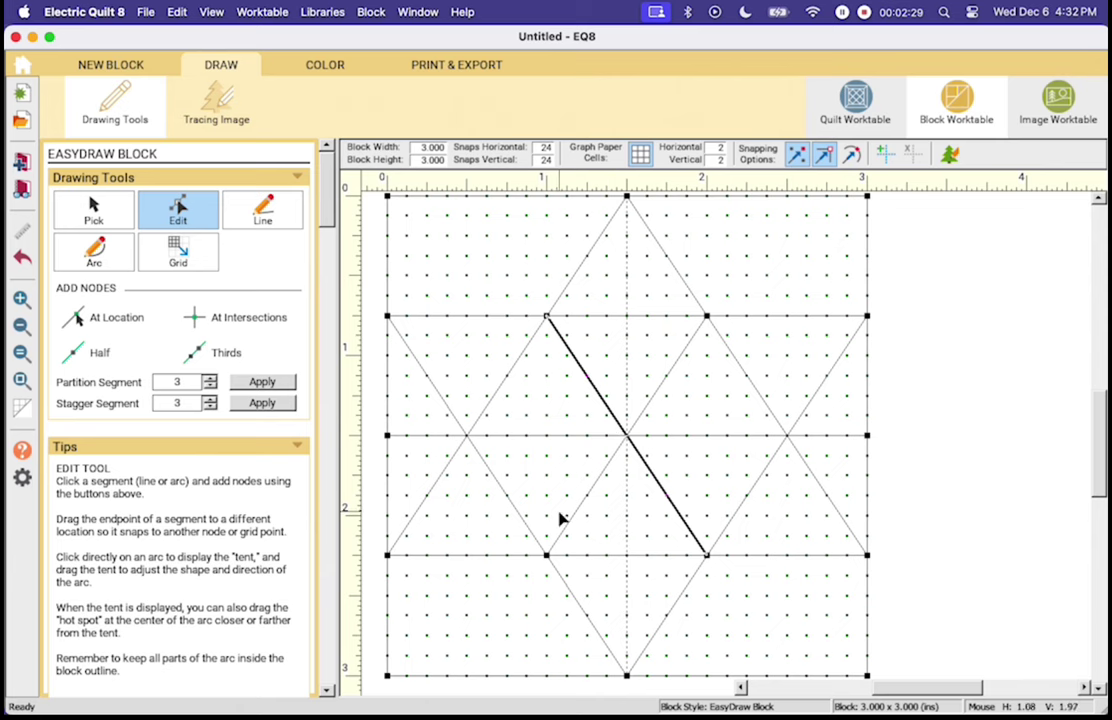
{"action": "left_click", "coordinate": [678, 364], "text": "shift"}
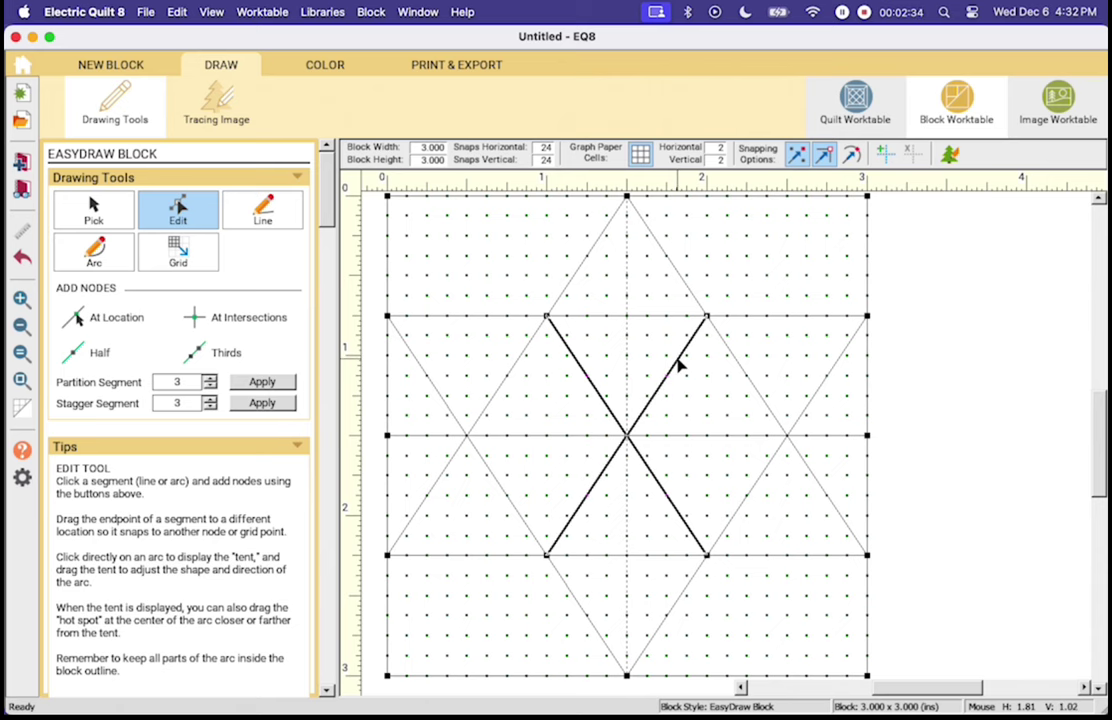
{"action": "left_click", "coordinate": [702, 437], "text": "shift"}
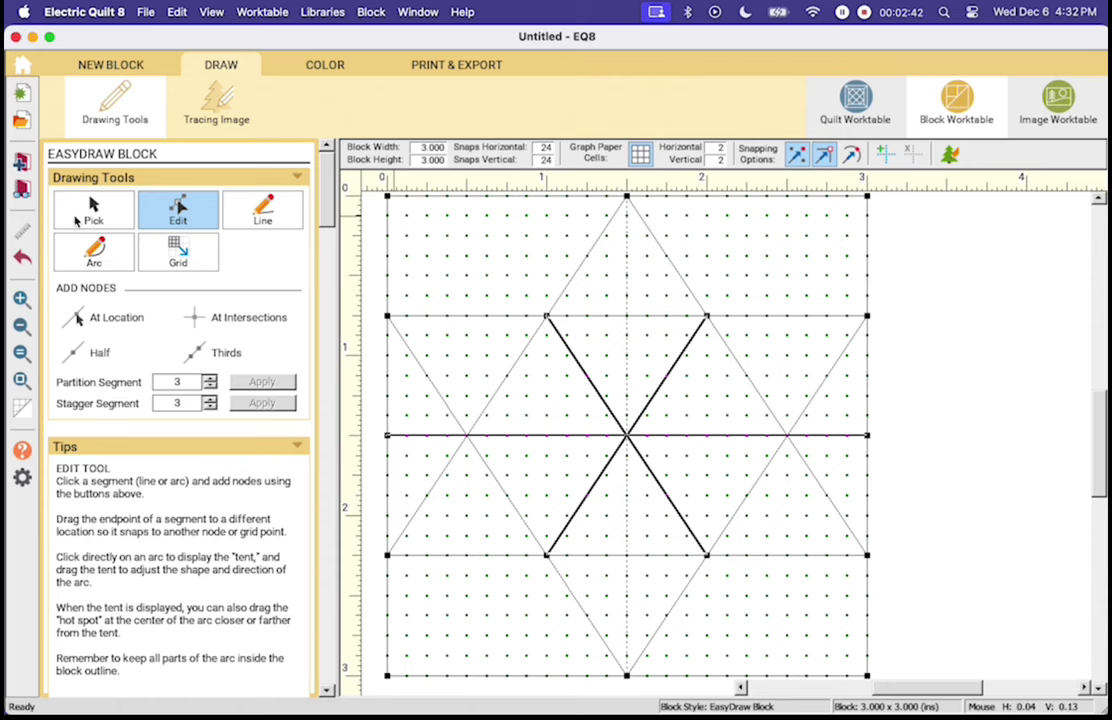
{"action": "left_click", "coordinate": [77, 219]}
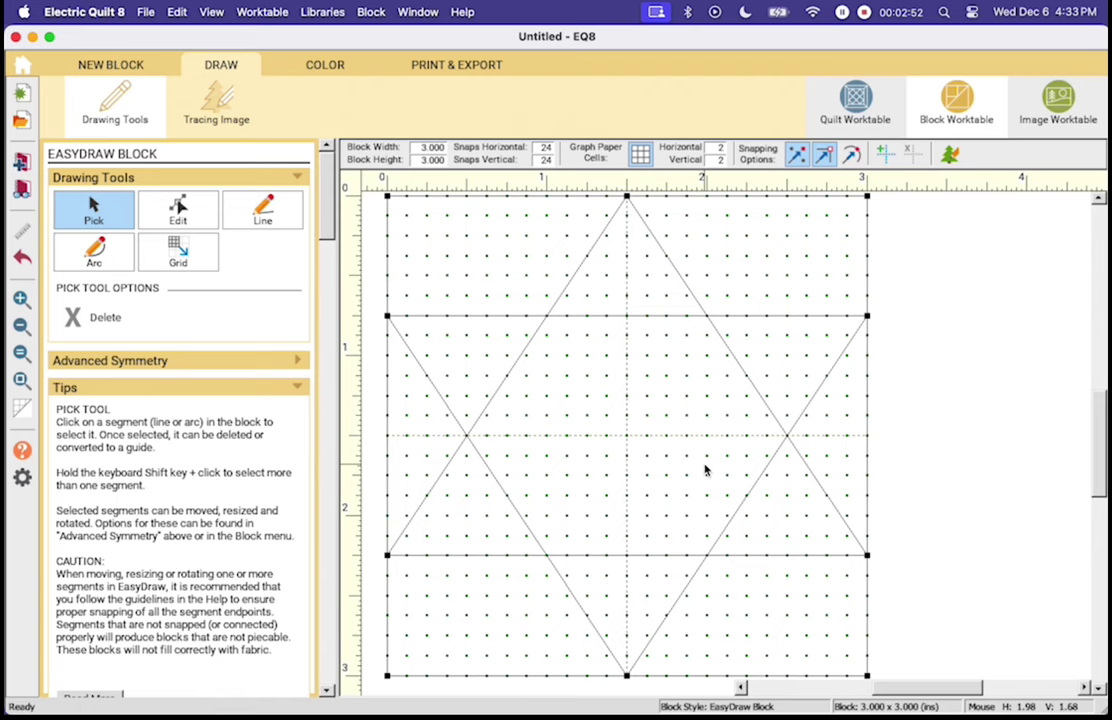
- Open Print Foundation Pattern from Print & Export, showing the star's four colour-filled sections
{"action": "left_click", "coordinate": [454, 68]}
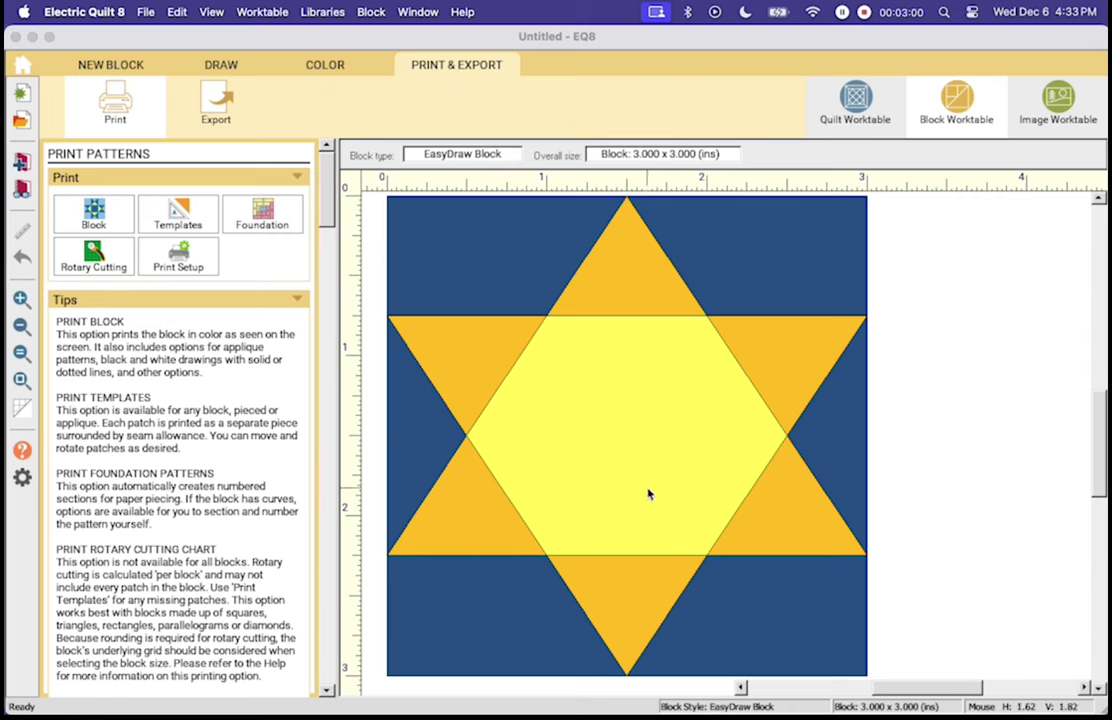
{"action": "left_click", "coordinate": [265, 219]}
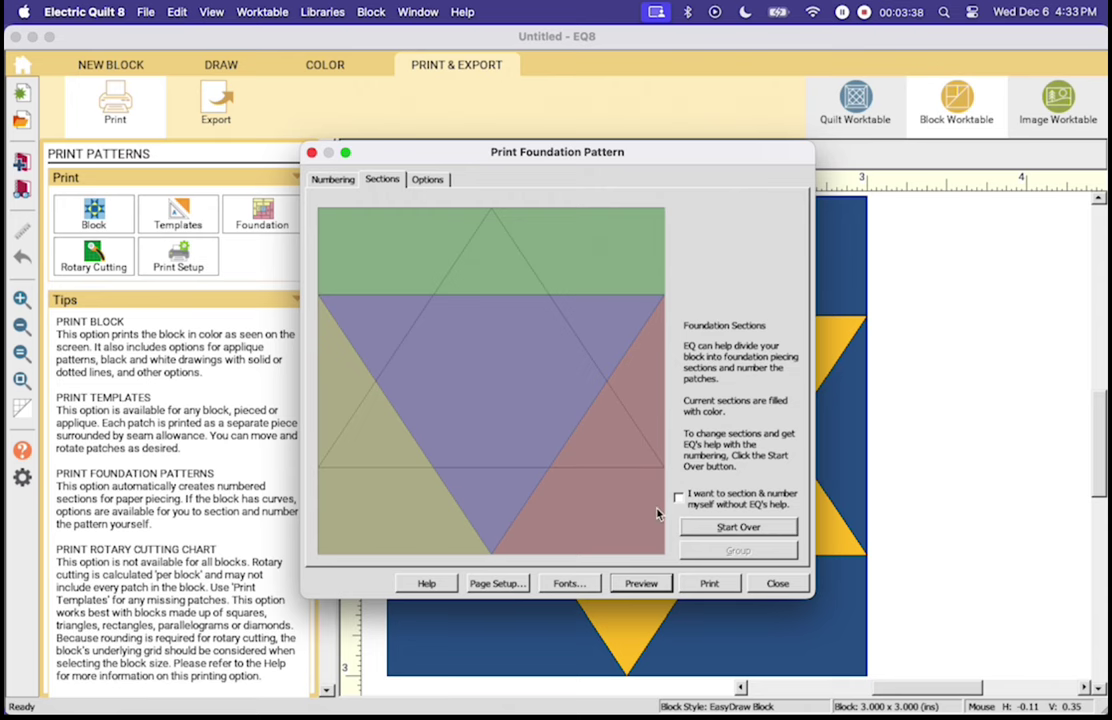
- Preview the foundation printout and move the strip, right triangle, A and C sections to the upper page
{"action": "left_click", "coordinate": [641, 583]}
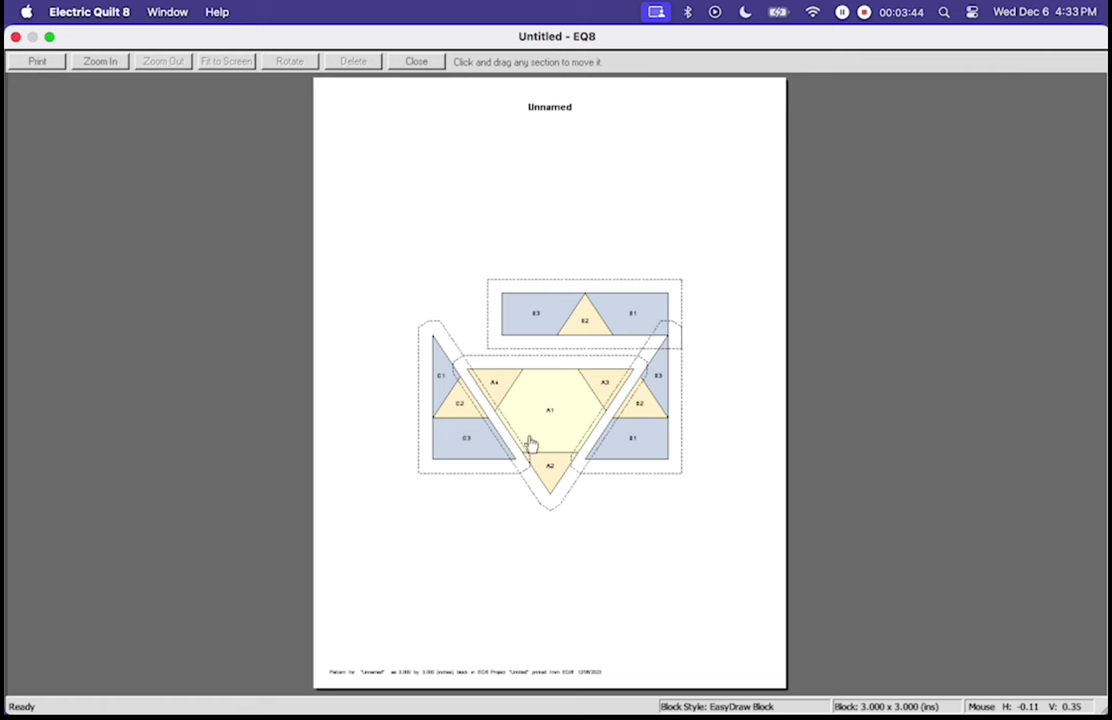
{"action": "left_click", "coordinate": [552, 283]}
{"action": "left_click_drag", "start_coordinate": [588, 323], "coordinate": [469, 189]}
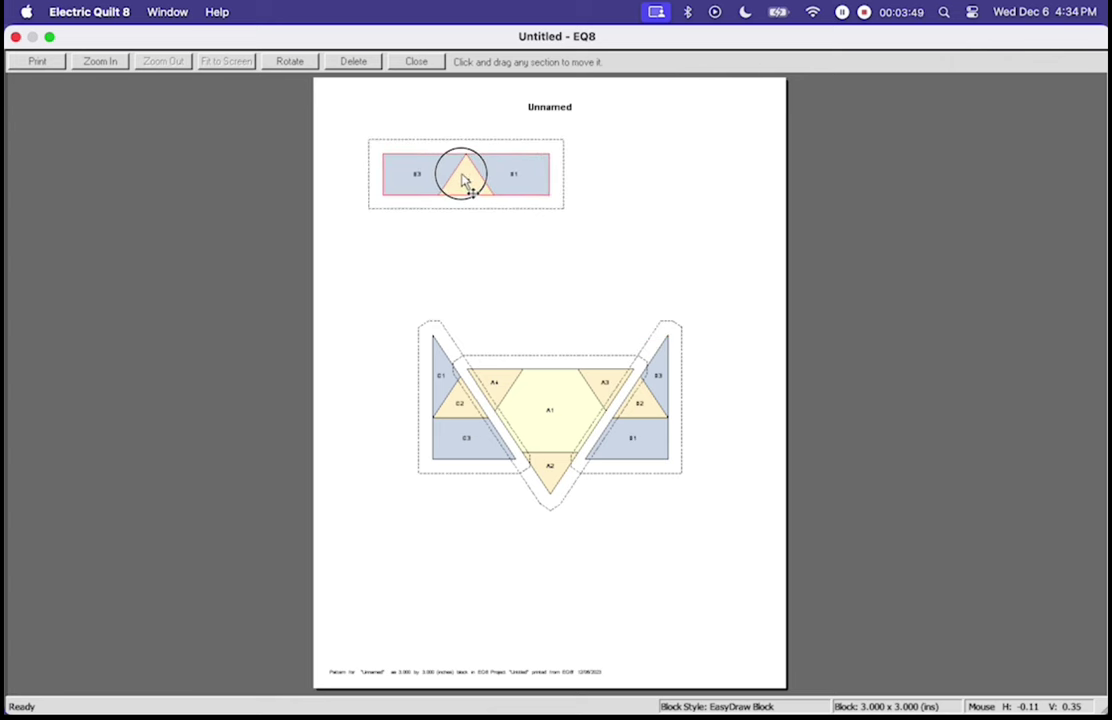
{"action": "left_click", "coordinate": [642, 441]}
{"action": "left_click_drag", "start_coordinate": [644, 441], "coordinate": [680, 243]}
{"action": "left_click_drag", "start_coordinate": [563, 420], "coordinate": [461, 298]}
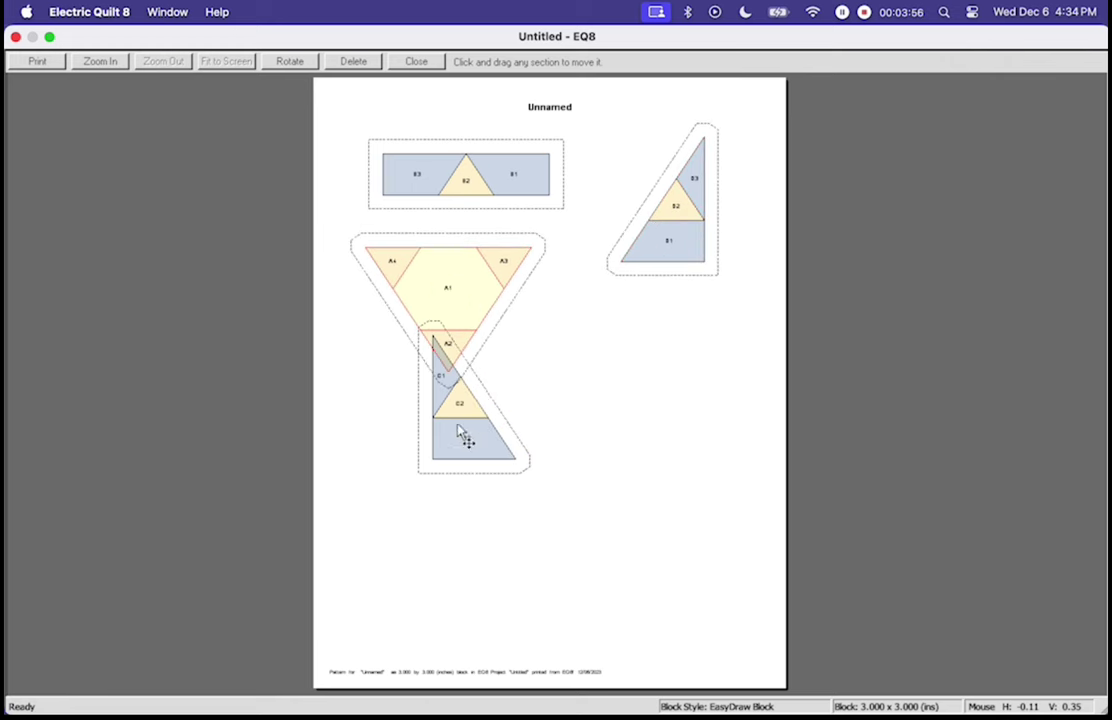
{"action": "left_click_drag", "start_coordinate": [455, 433], "coordinate": [592, 368]}
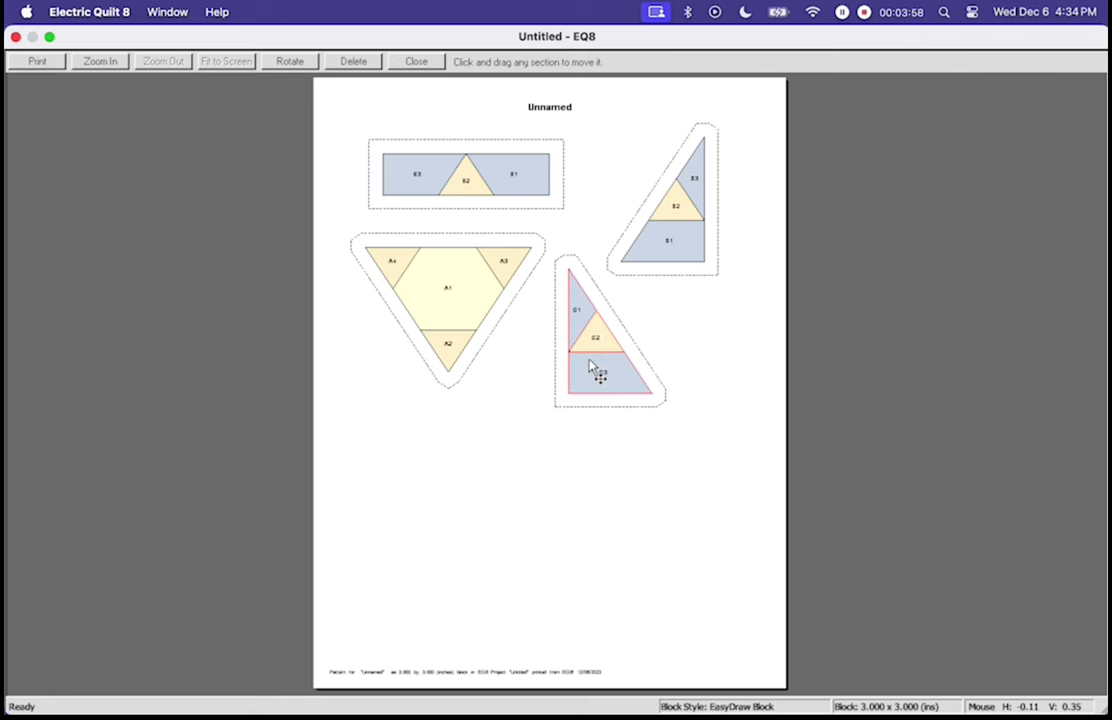